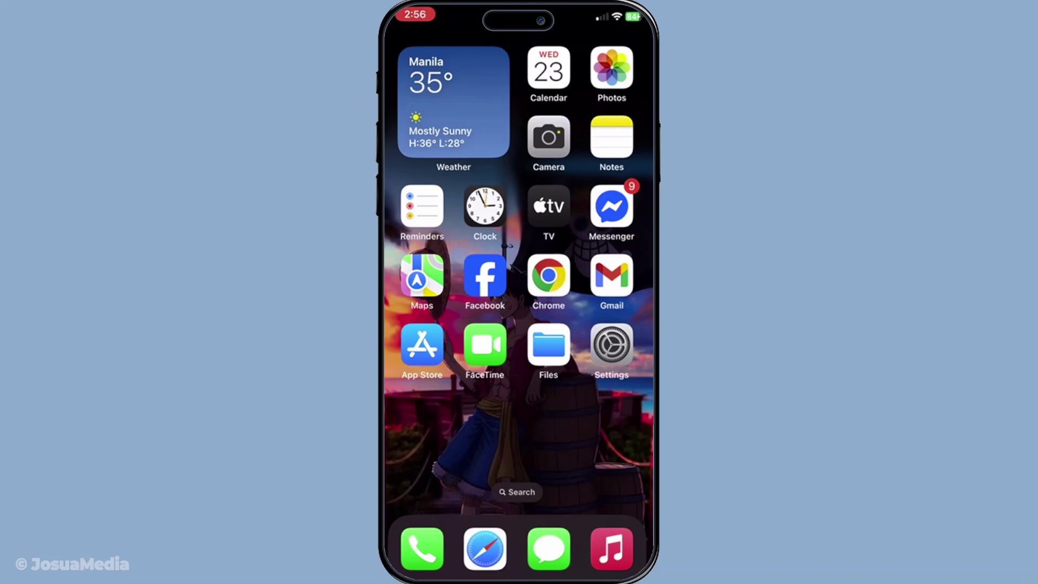
Launch Messages and enter the Sample Contact conversation containing the shared car photos
click(548, 549)
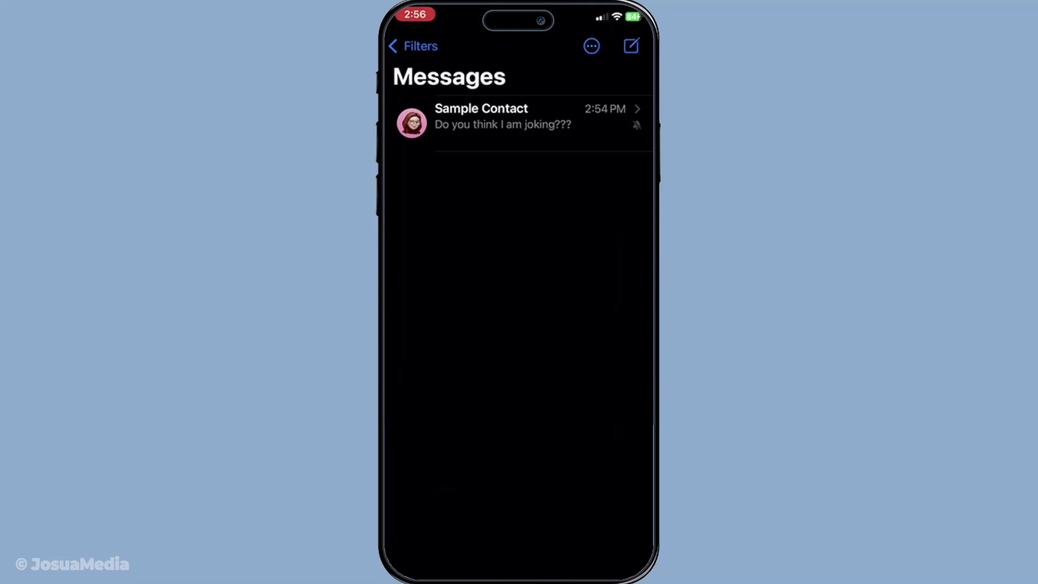
click(503, 118)
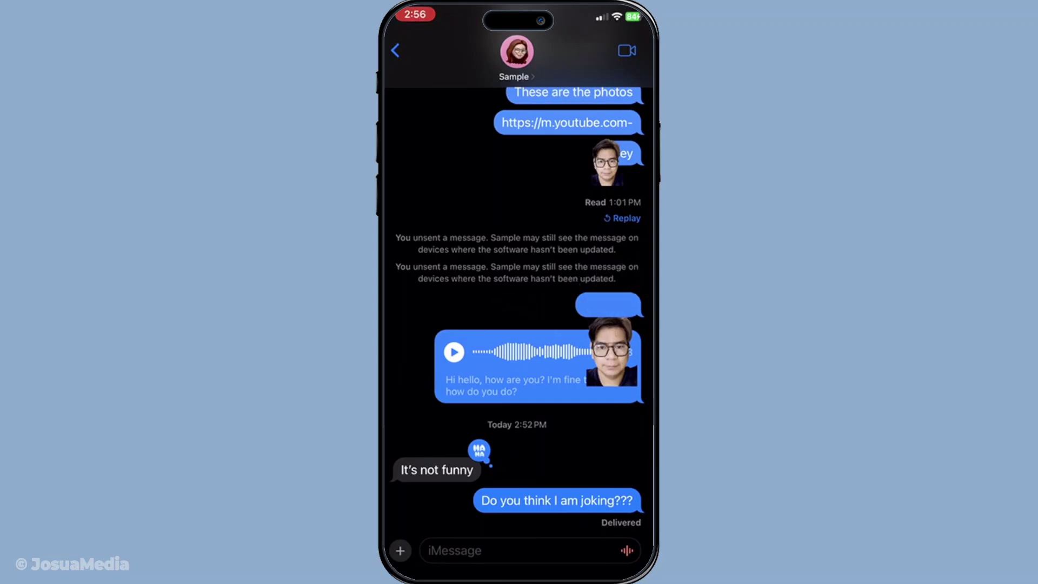
scroll(519, 308, up, 10)
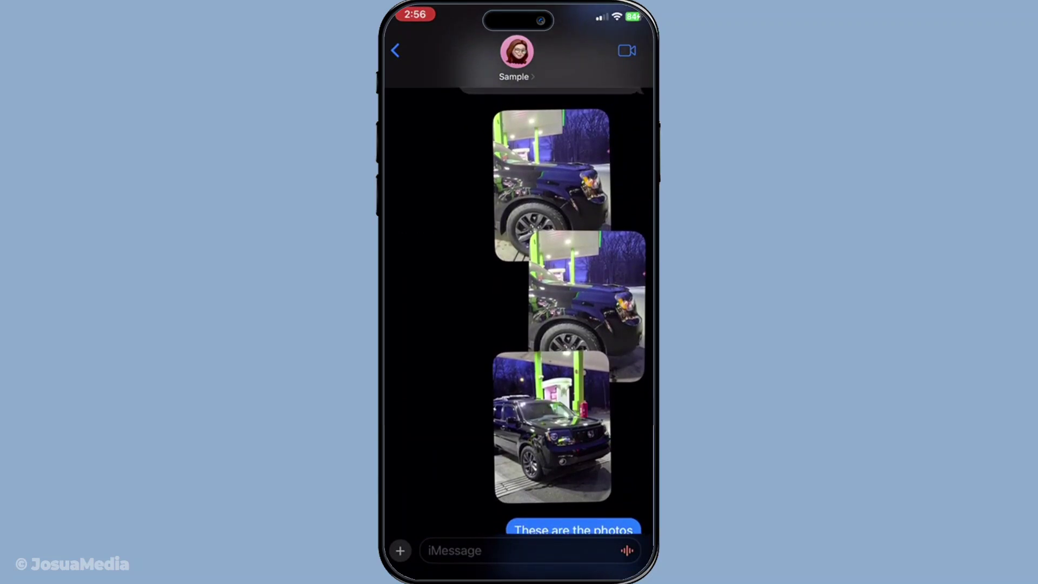
Bring up the Sample contact's details page listing the photos shared in the chat
click(517, 57)
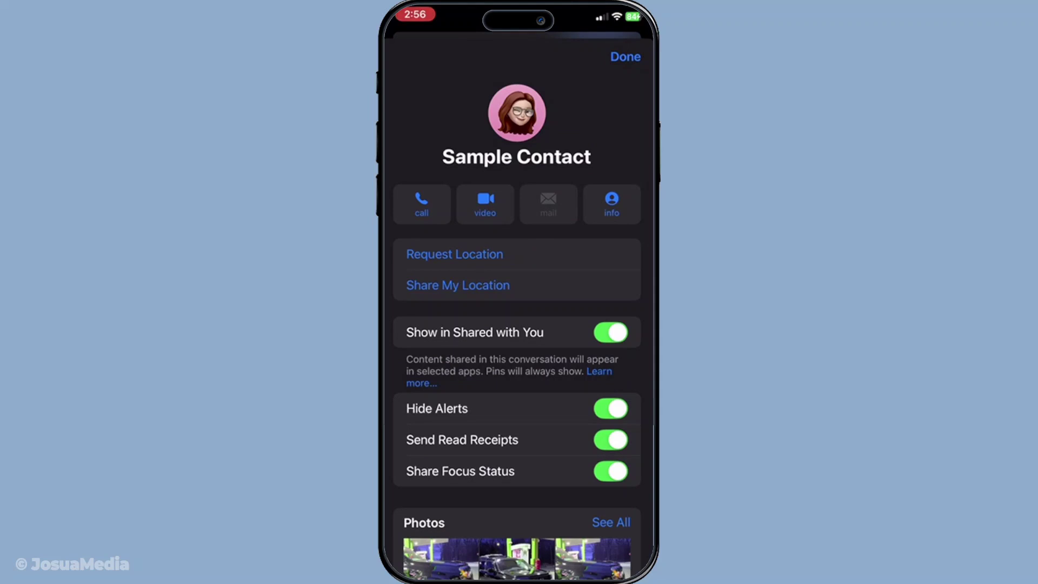
scroll(516, 324, down, 5)
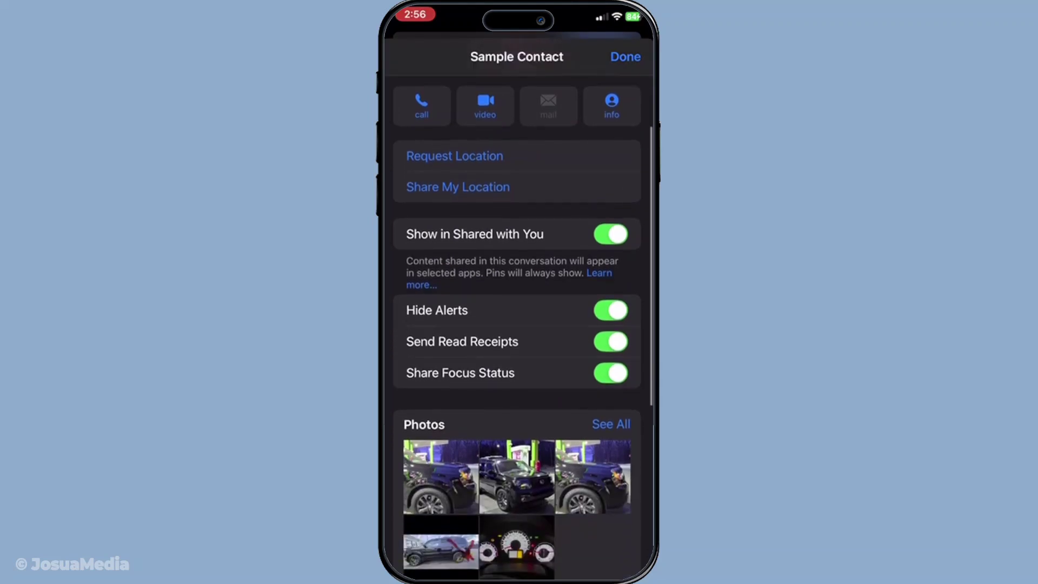
scroll(517, 325, down, 3)
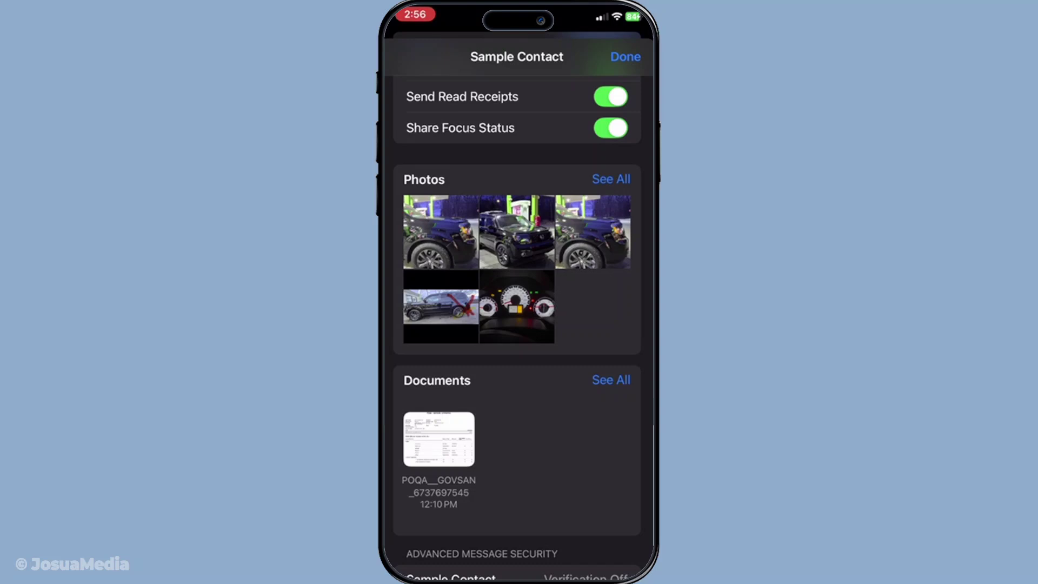
Expand the Photos section via See All to show all five shared car photos
click(611, 180)
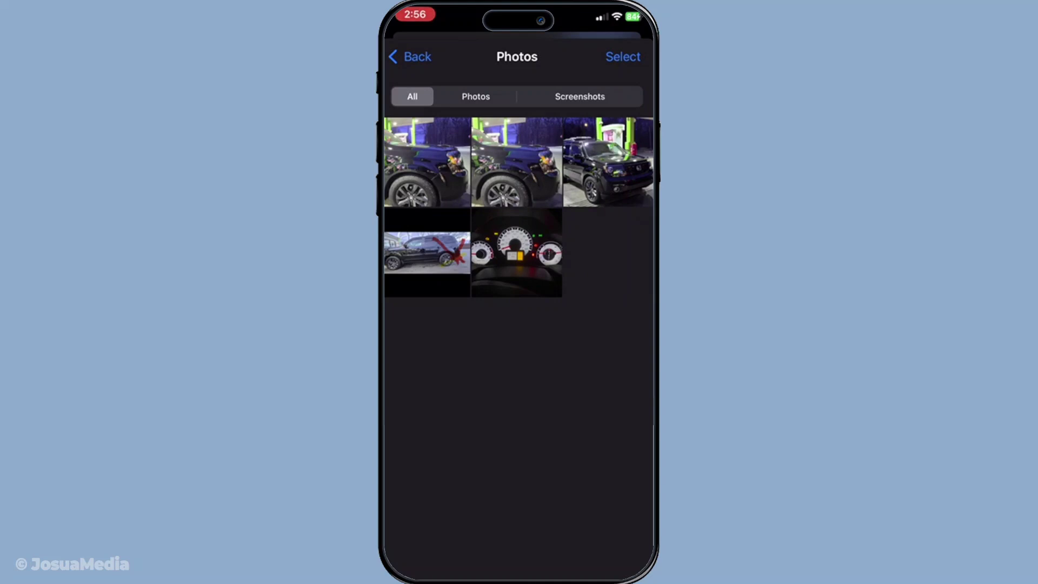
Enter selection mode and check the first three car photos plus the dashboard gauges photo
click(623, 57)
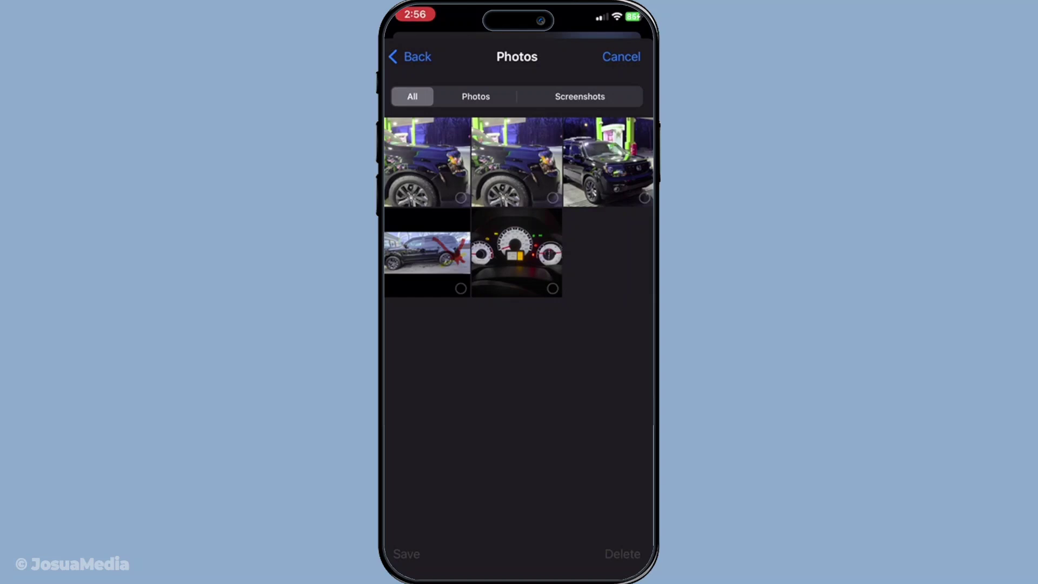
click(427, 162)
click(517, 162)
click(607, 163)
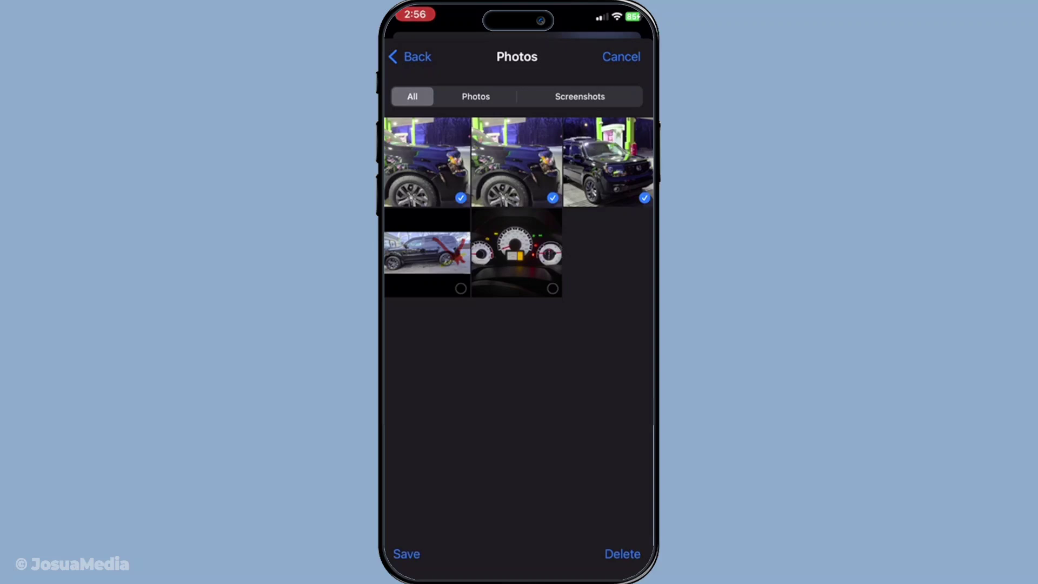
click(516, 252)
Save the four selected photos to the phone's photo library
click(407, 553)
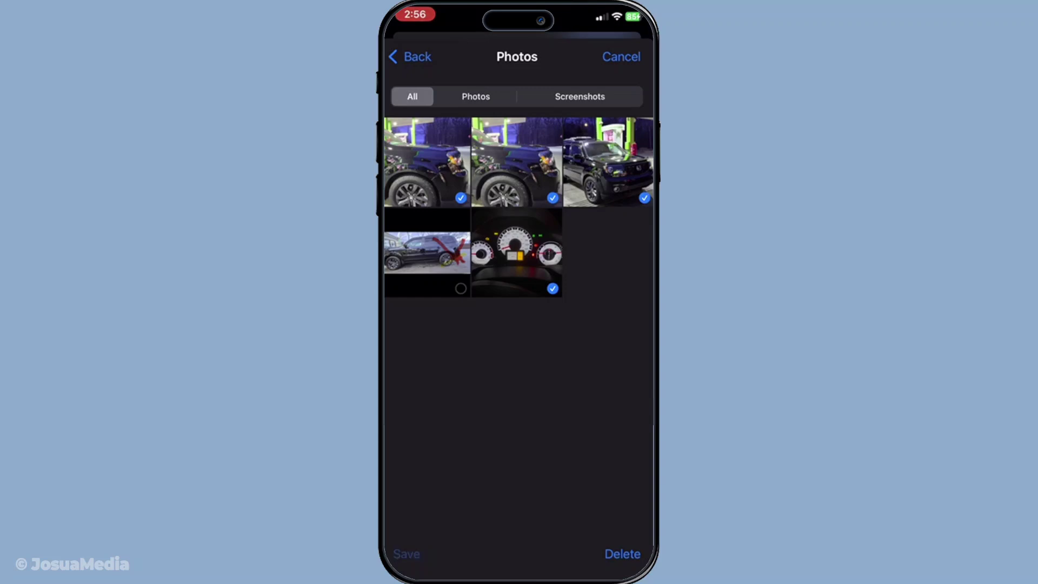